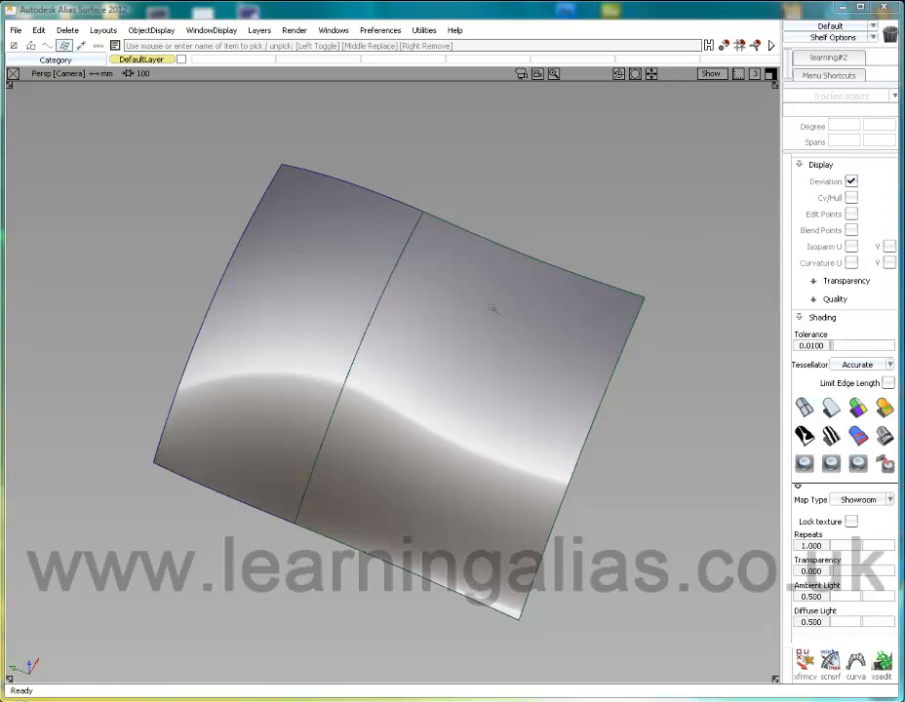
# - Evaluate the shared edge of the two surfaces with Surface Continuity set to Curvature Continuity, checking spacing per span, and clear the locator
pyautogui.hotkey('ctrl', '1')
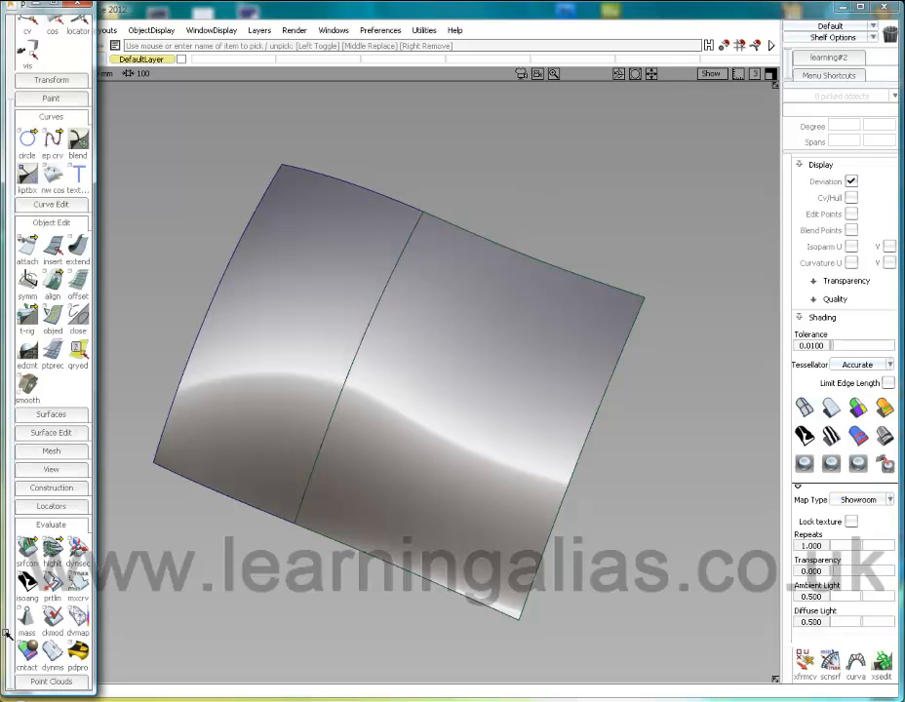
pyautogui.doubleClick(27, 549)
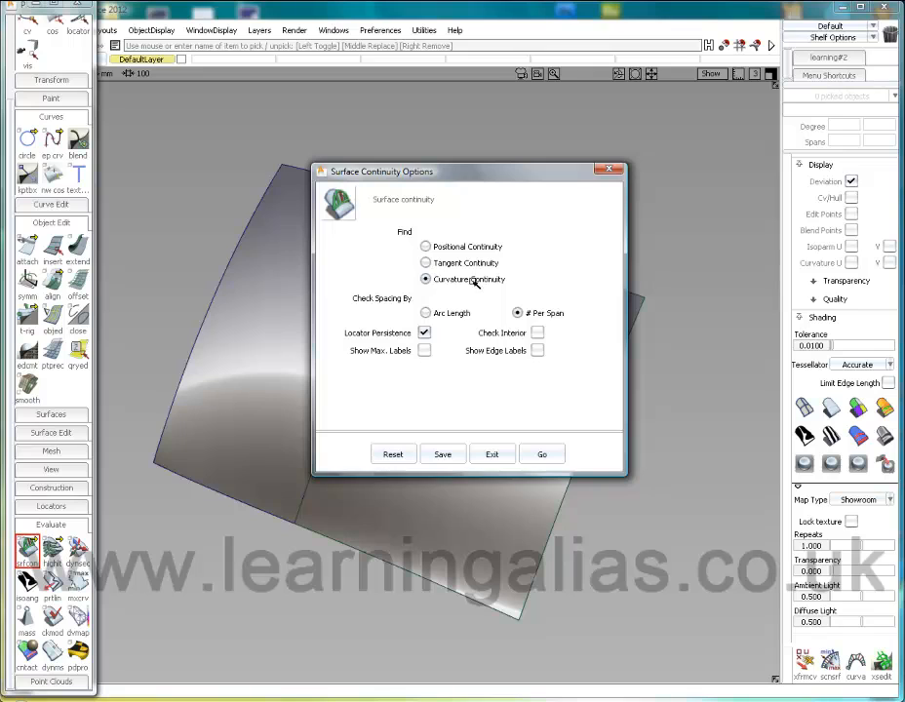
pyautogui.click(542, 454)
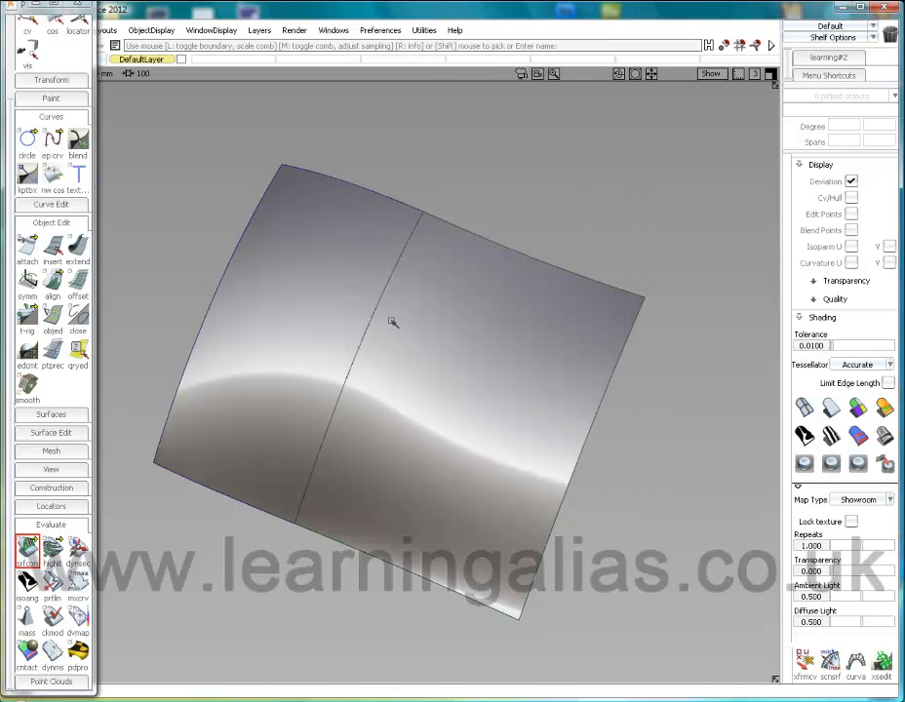
pyautogui.click(380, 377)
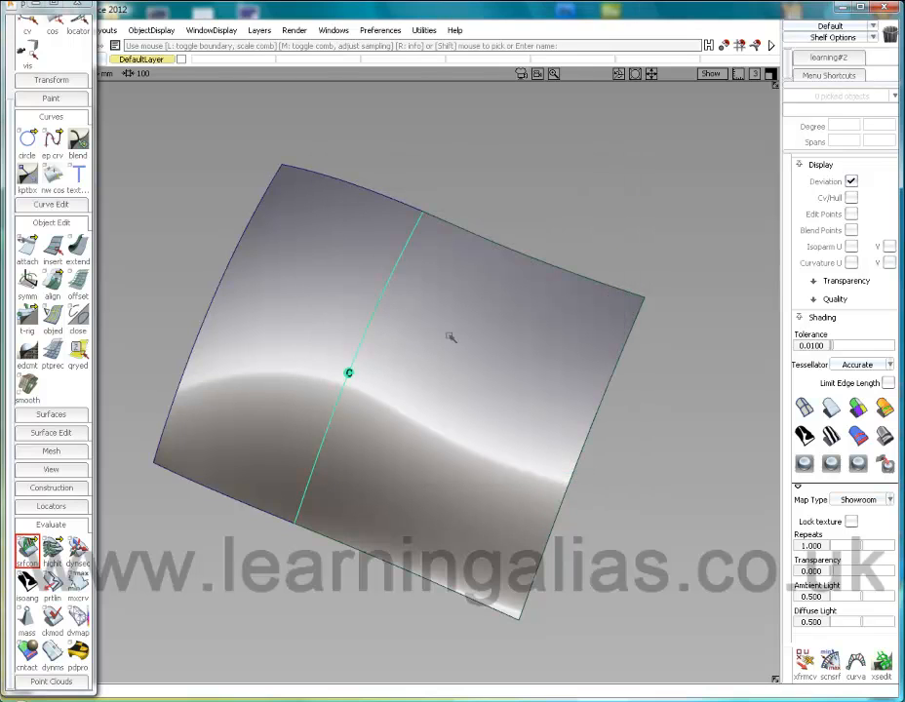
pyautogui.hotkey('ctrl', 'shift', 'l')
pyautogui.click(517, 308)
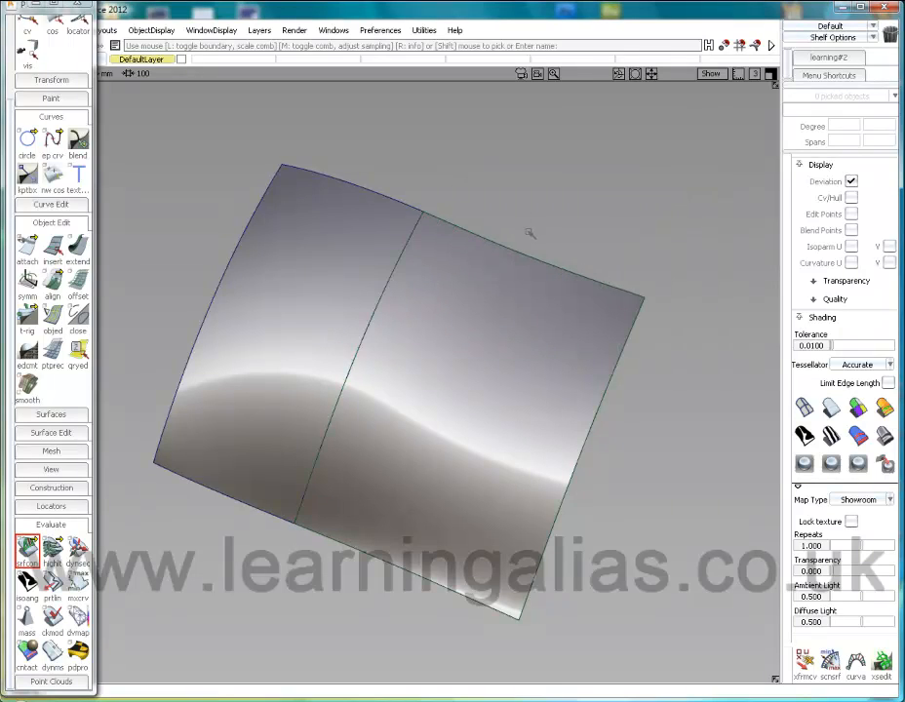
# - Pick both surfaces and apply the Iso Angle evaluation to display multiple shaded bands across them
pyautogui.keyDown('ctrl'); pyautogui.keyDown('shift'); pyautogui.moveTo(530, 233); pyautogui.dragTo(353, 293); pyautogui.keyUp('shift'); pyautogui.keyUp('ctrl')
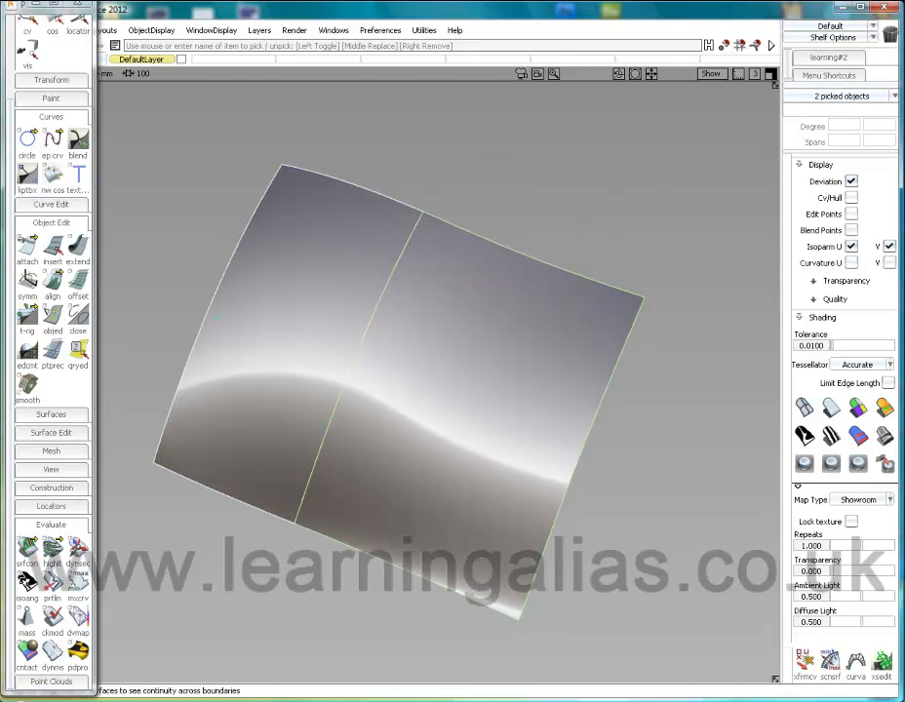
pyautogui.click(27, 581)
pyautogui.moveTo(679, 361); pyautogui.dragTo(670, 379)
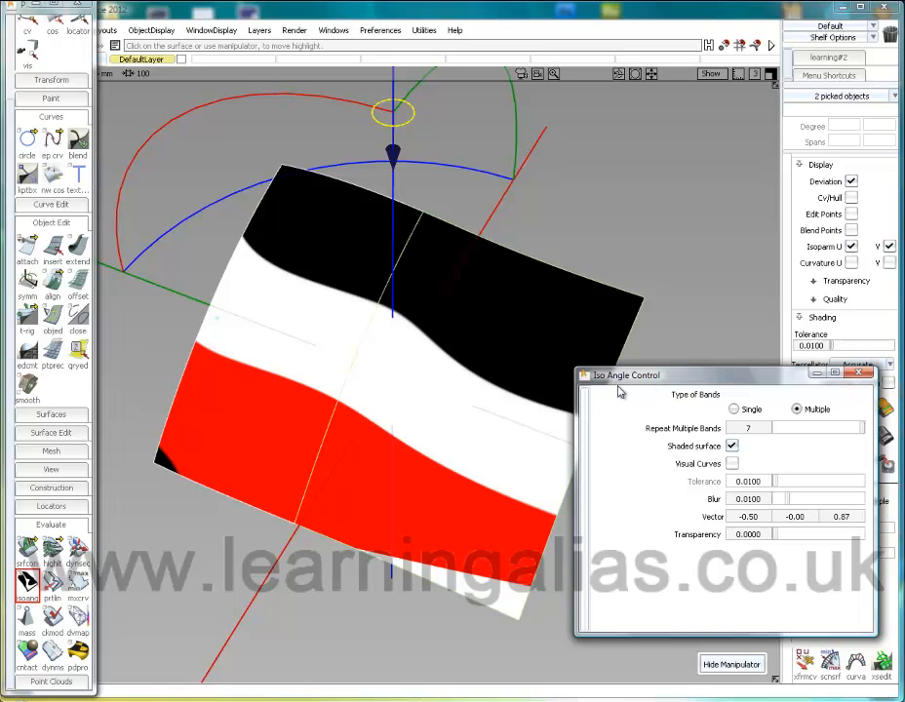
pyautogui.hotkey('ctrl', 'alt', 'p')
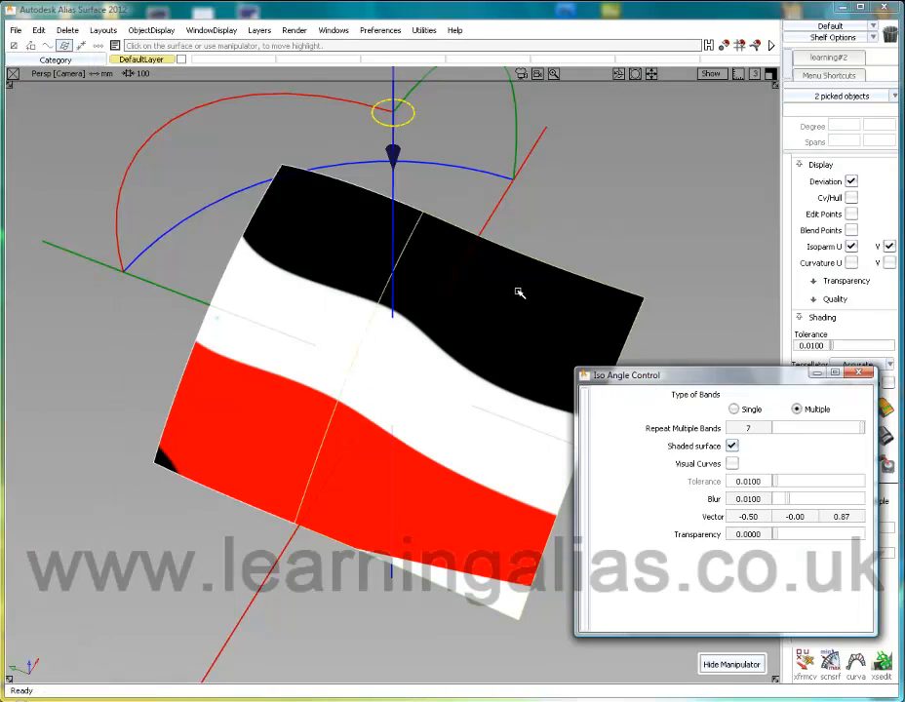
pyautogui.keyDown('alt'); pyautogui.keyDown('shift'); pyautogui.moveTo(519, 288); pyautogui.dragTo(359, 116); pyautogui.keyUp('shift'); pyautogui.keyUp('alt')
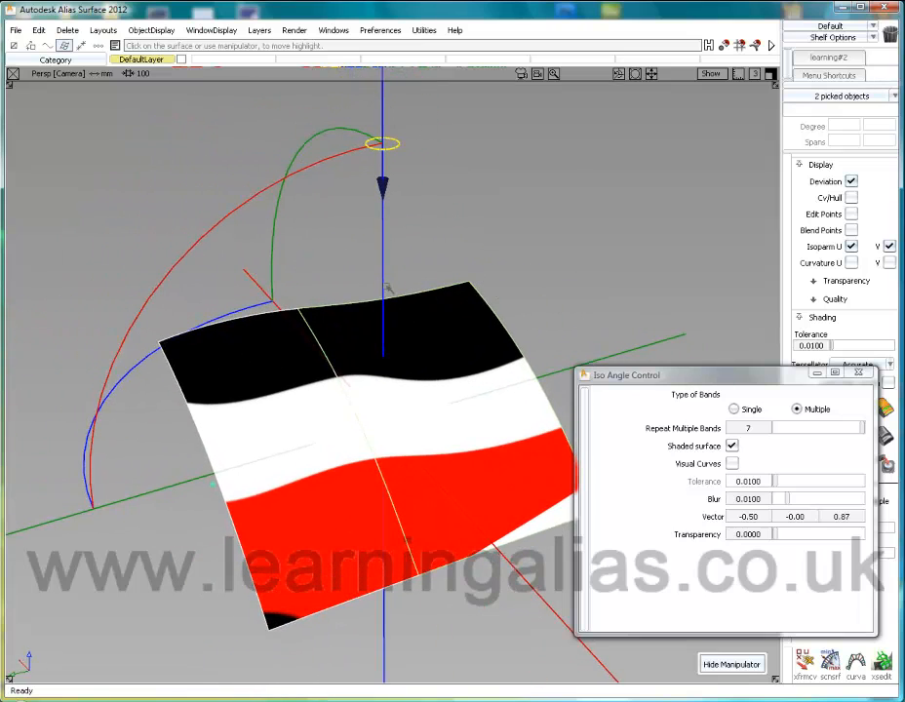
pyautogui.keyDown('alt'); pyautogui.keyDown('shift'); pyautogui.moveTo(388, 287); pyautogui.dragTo(426, 269); pyautogui.keyUp('shift'); pyautogui.keyUp('alt')
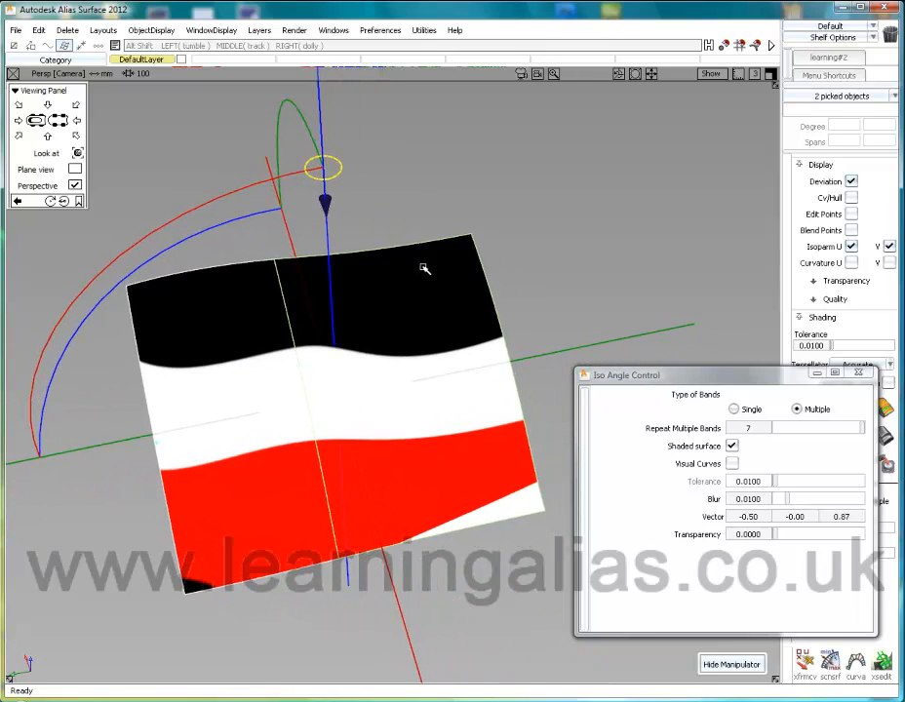
# - Set the iso angle band repeat to 20 and show visual curves instead of the shaded surface
pyautogui.click(744, 429)
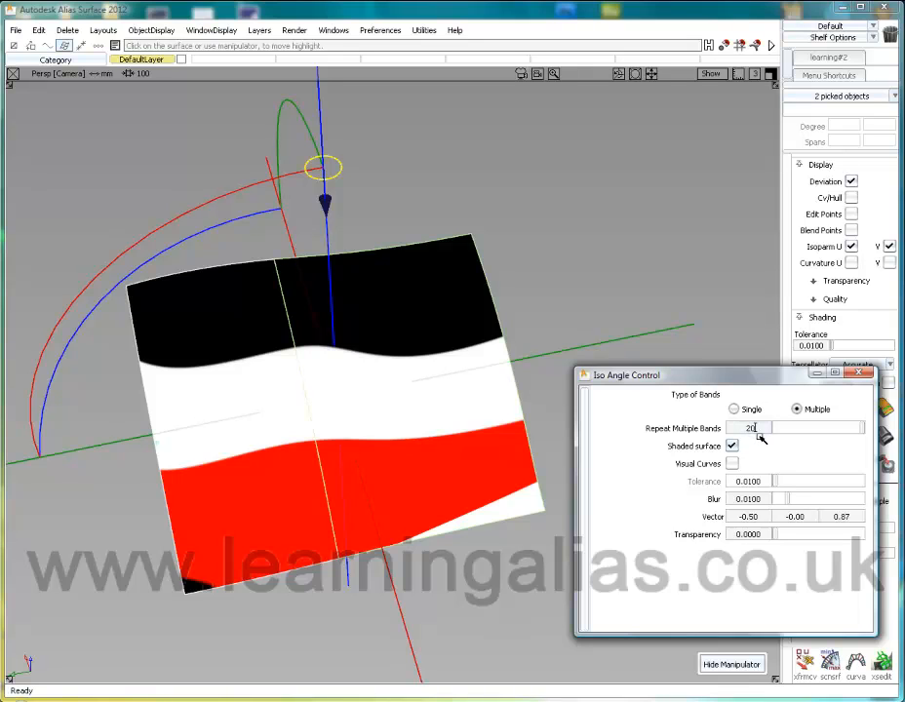
pyautogui.write('20')
pyautogui.press('Return')
pyautogui.click(733, 446)
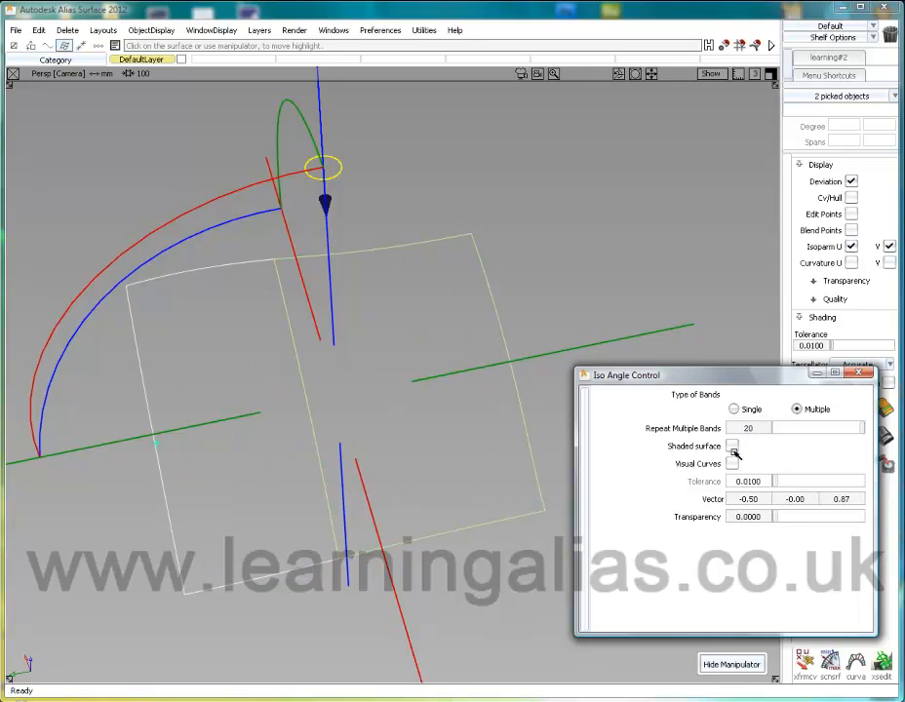
pyautogui.click(733, 463)
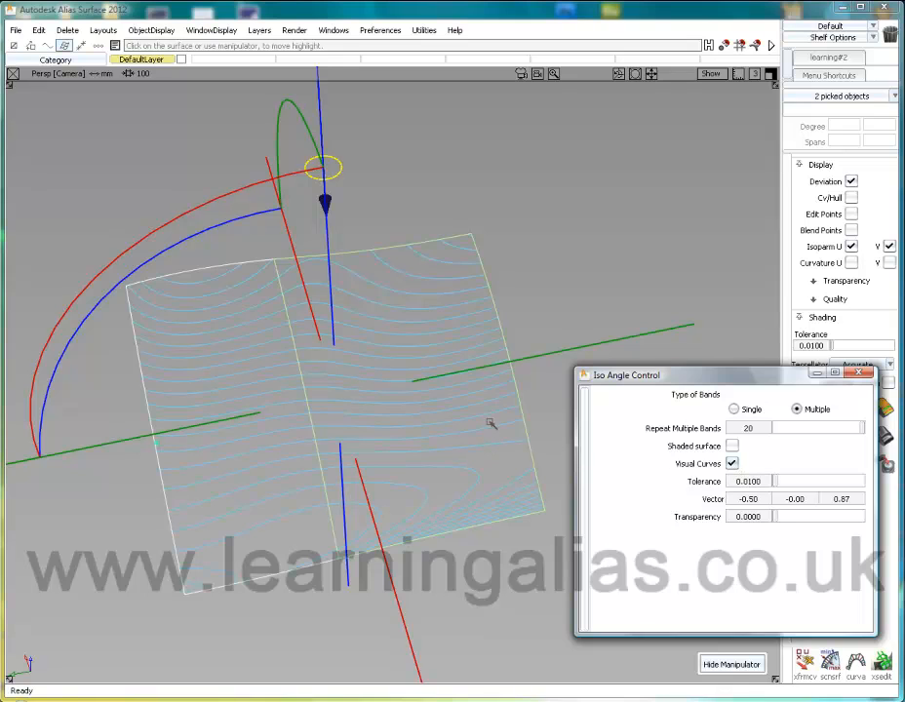
# - Swing the iso angle direction vector around the Y axis to try a different contour pattern on the surfaces
pyautogui.moveTo(491, 423)
pyautogui.keyDown('alt'); pyautogui.keyDown('shift'); pyautogui.mouseDown()
pyautogui.moveTo(504, 424)
pyautogui.moveTo(491, 413)
pyautogui.mouseUp(); pyautogui.keyUp('shift'); pyautogui.keyUp('alt')
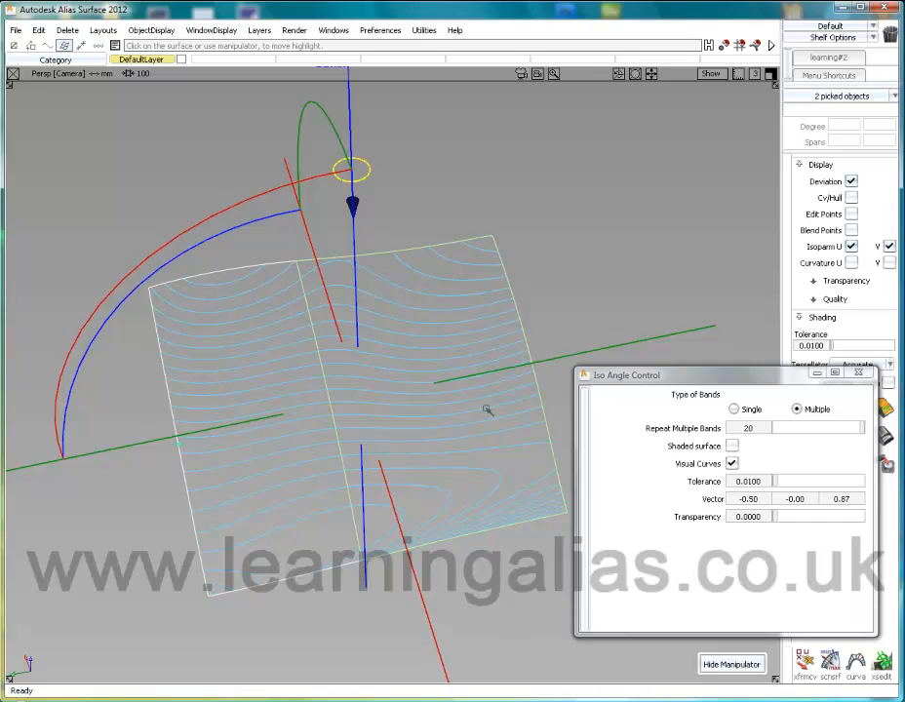
pyautogui.keyDown('alt'); pyautogui.keyDown('shift'); pyautogui.moveTo(488, 409); pyautogui.dragTo(478, 295); pyautogui.keyUp('shift'); pyautogui.keyUp('alt')
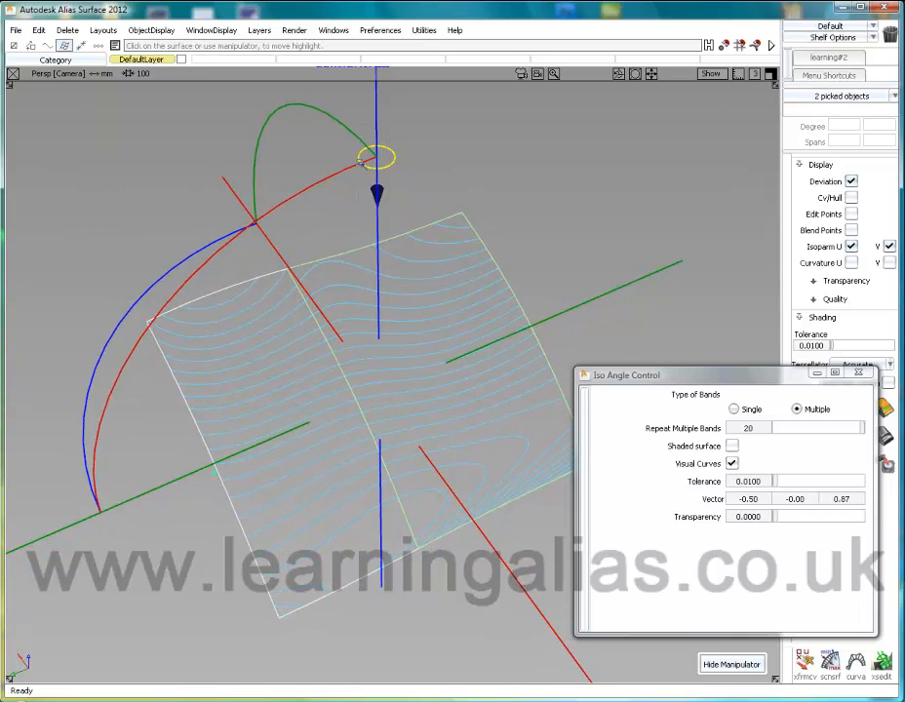
pyautogui.keyDown('alt'); pyautogui.keyDown('shift'); pyautogui.moveTo(469, 328); pyautogui.dragTo(410, 353); pyautogui.keyUp('shift'); pyautogui.keyUp('alt')
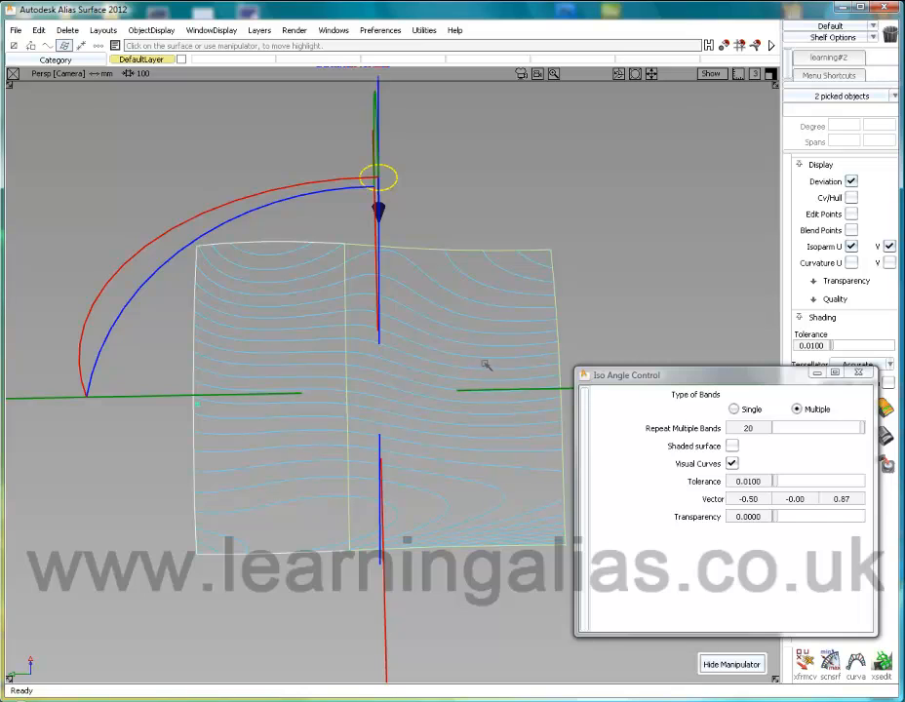
pyautogui.keyDown('alt'); pyautogui.keyDown('shift'); pyautogui.moveTo(453, 337); pyautogui.dragTo(515, 329); pyautogui.keyUp('shift'); pyautogui.keyUp('alt')
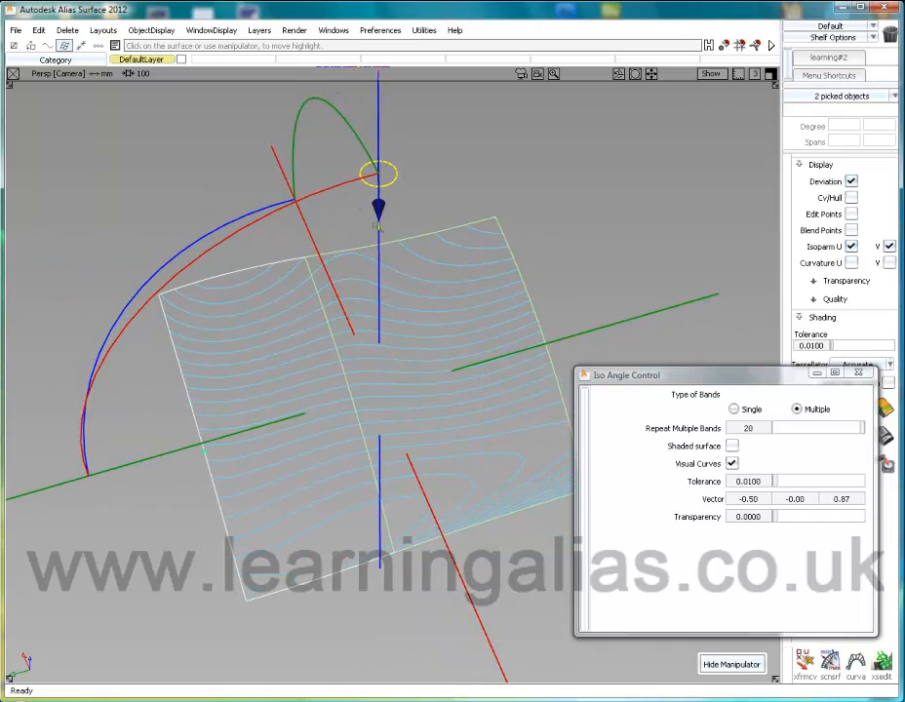
pyautogui.moveTo(327, 103); pyautogui.dragTo(433, 327)
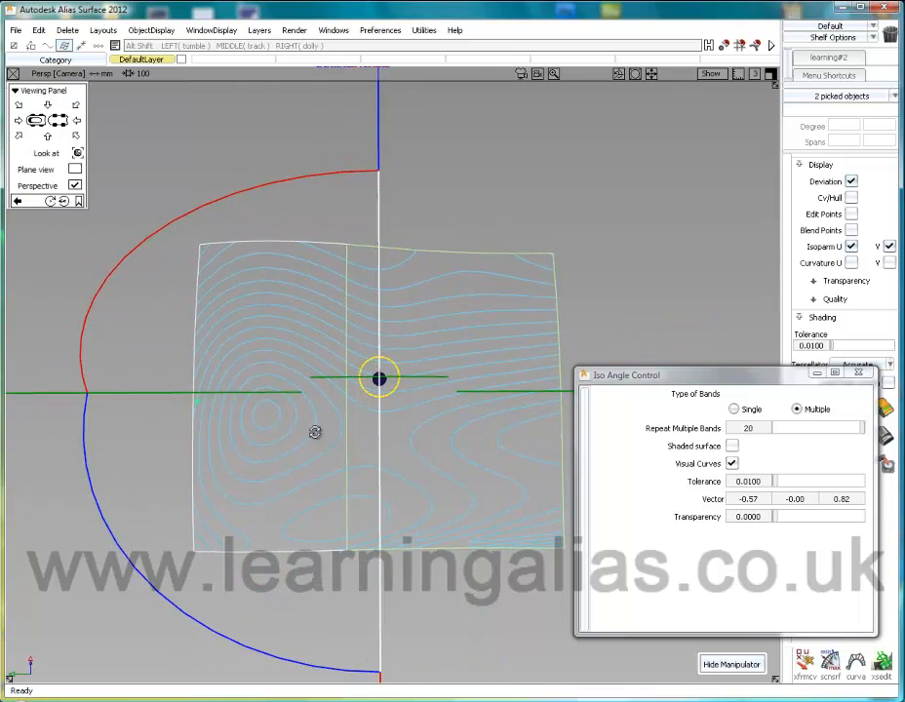
pyautogui.keyDown('alt'); pyautogui.keyDown('shift'); pyautogui.moveTo(315, 430); pyautogui.dragTo(431, 409); pyautogui.keyUp('shift'); pyautogui.keyUp('alt')
pyautogui.keyDown('alt'); pyautogui.keyDown('shift'); pyautogui.moveTo(432, 409); pyautogui.dragTo(411, 396, button='middle'); pyautogui.keyUp('shift'); pyautogui.keyUp('alt')
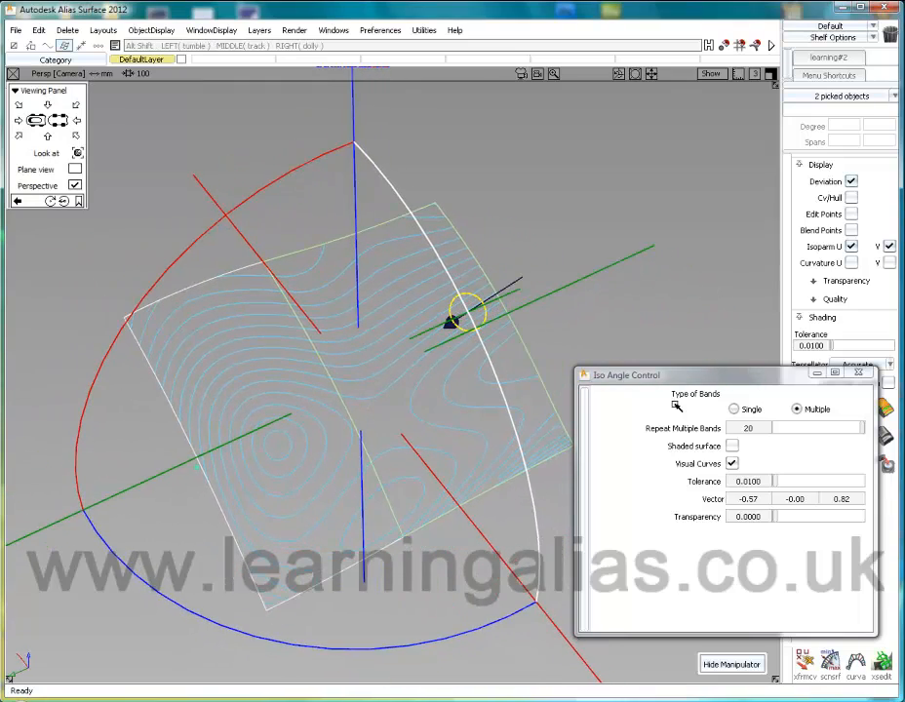
# - Minimize the Iso Angle Control window and return the direction vector to its upright position
pyautogui.click(816, 375)
pyautogui.keyDown('alt'); pyautogui.keyDown('shift'); pyautogui.moveTo(469, 372); pyautogui.dragTo(481, 364, button='middle'); pyautogui.keyUp('shift'); pyautogui.keyUp('alt')
pyautogui.keyDown('alt'); pyautogui.keyDown('shift'); pyautogui.moveTo(481, 364); pyautogui.dragTo(481, 372); pyautogui.keyUp('shift'); pyautogui.keyUp('alt')
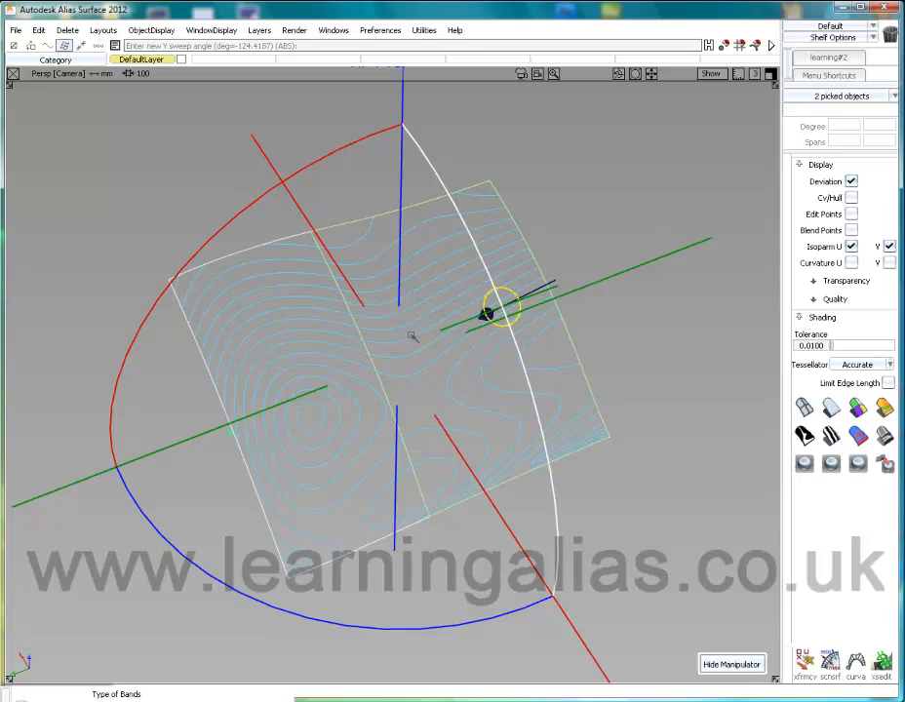
pyautogui.keyDown('alt'); pyautogui.keyDown('shift'); pyautogui.moveTo(406, 331); pyautogui.dragTo(345, 350); pyautogui.keyUp('shift'); pyautogui.keyUp('alt')
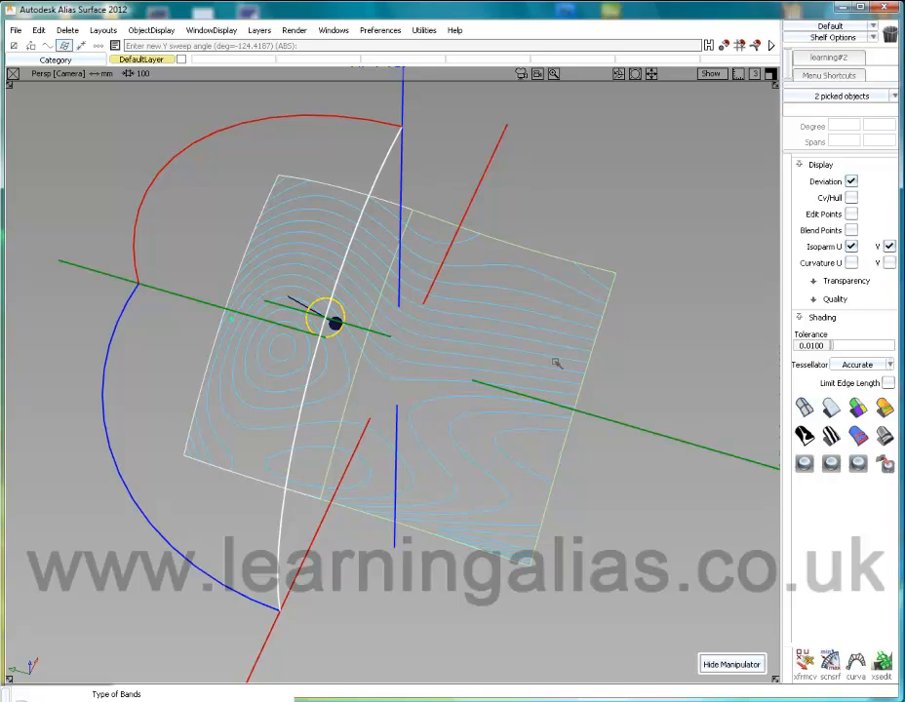
pyautogui.keyDown('alt'); pyautogui.keyDown('shift'); pyautogui.moveTo(461, 358); pyautogui.dragTo(523, 297); pyautogui.keyUp('shift'); pyautogui.keyUp('alt')
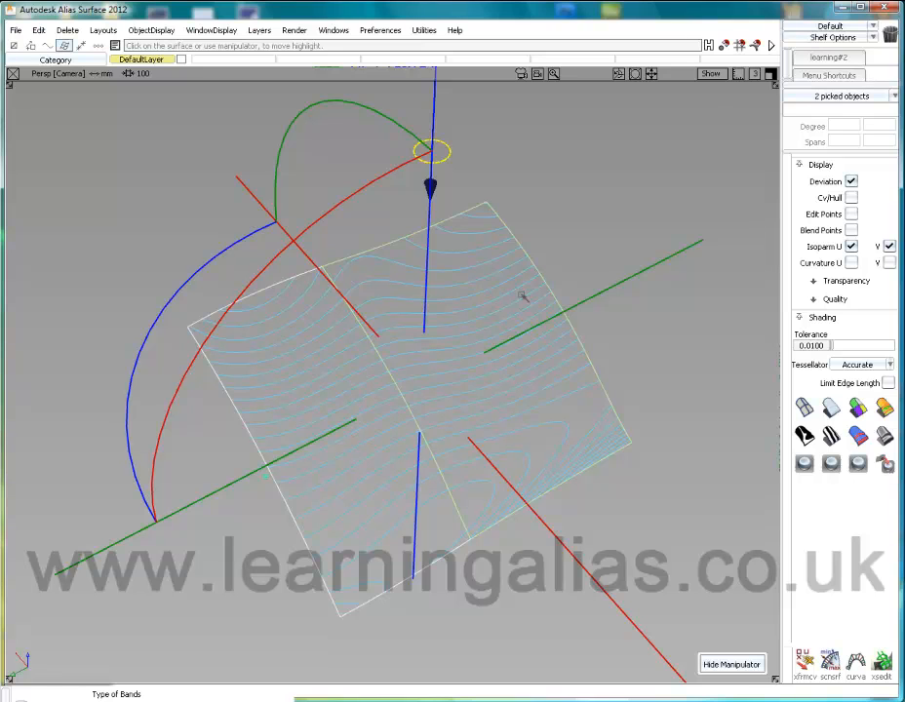
# - Rotate the iso angle direction vector around the Y axis to a sweep angle of about -36 degrees
pyautogui.keyDown('alt'); pyautogui.keyDown('shift'); pyautogui.moveTo(523, 296); pyautogui.dragTo(307, 341); pyautogui.keyUp('shift'); pyautogui.keyUp('alt')
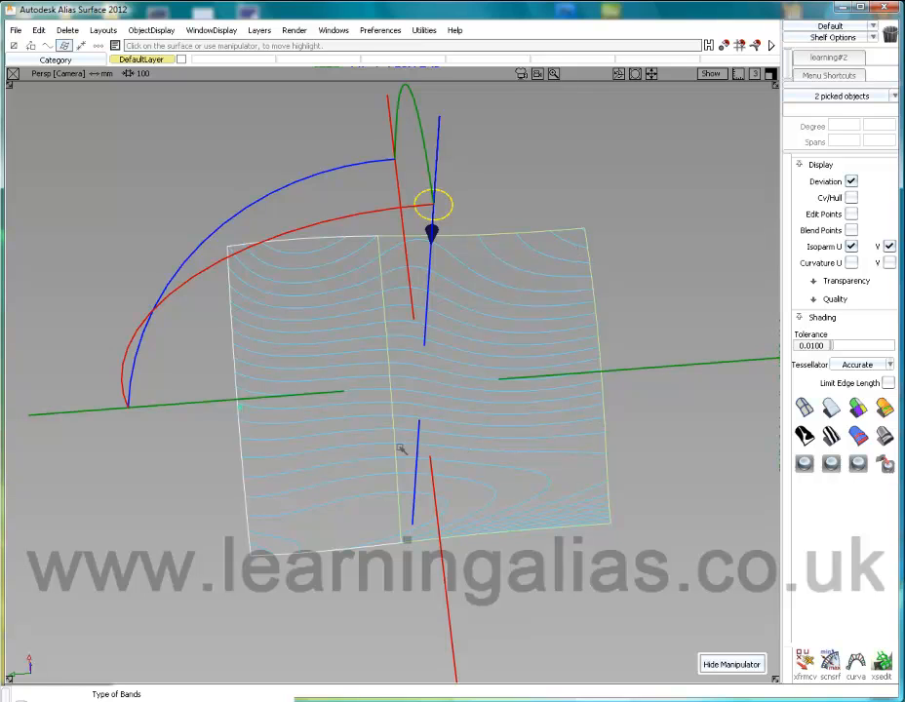
pyautogui.keyDown('alt'); pyautogui.keyDown('shift'); pyautogui.moveTo(402, 448); pyautogui.dragTo(481, 412); pyautogui.keyUp('shift'); pyautogui.keyUp('alt')
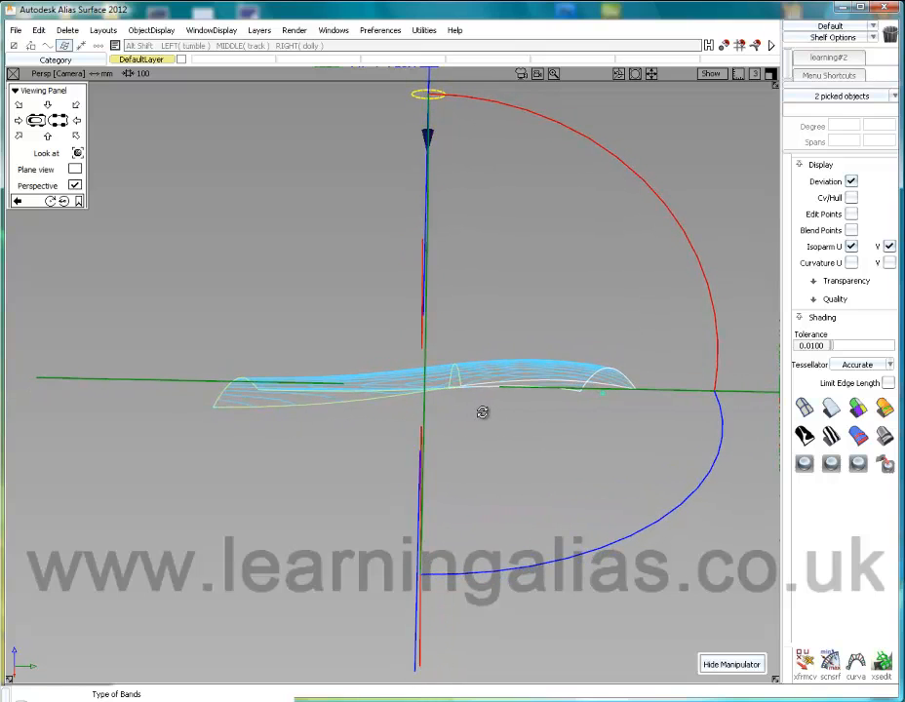
pyautogui.keyDown('alt'); pyautogui.keyDown('shift'); pyautogui.moveTo(526, 375); pyautogui.dragTo(426, 374); pyautogui.keyUp('shift'); pyautogui.keyUp('alt')
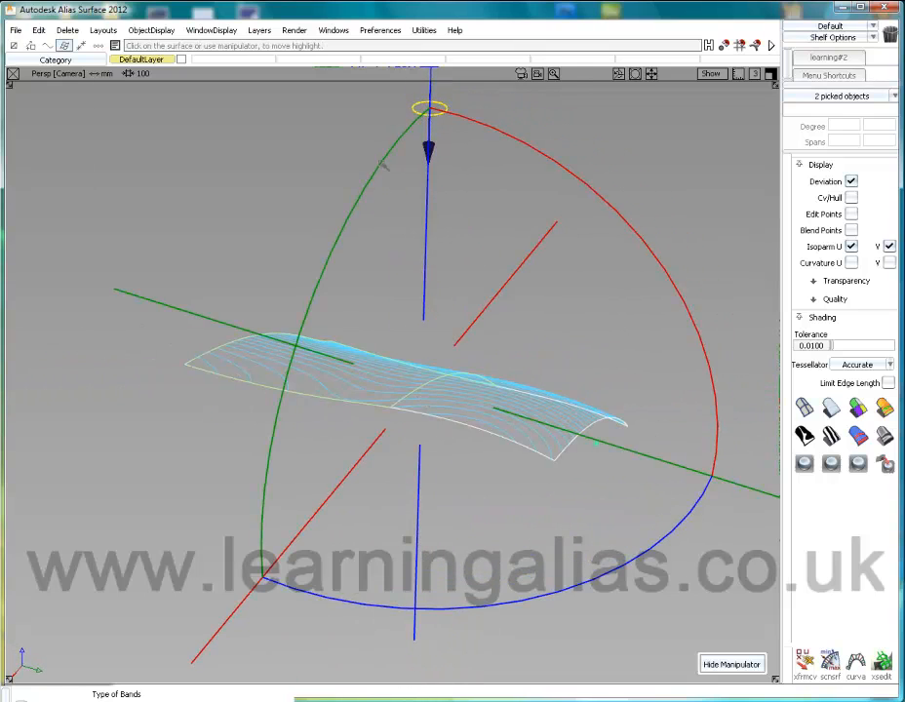
pyautogui.moveTo(386, 162); pyautogui.dragTo(252, 478)
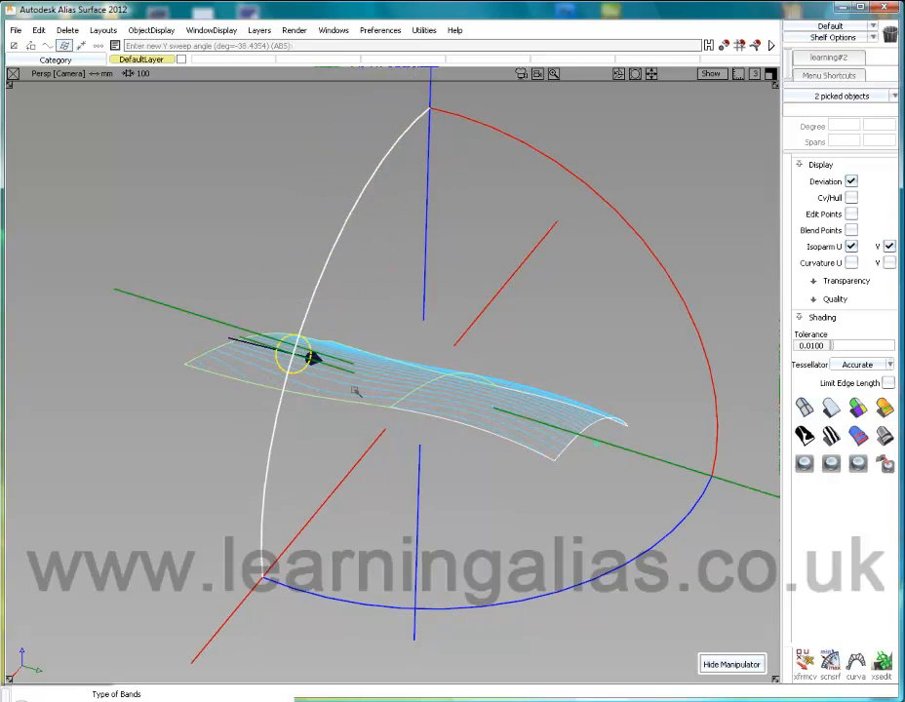
pyautogui.keyDown('alt'); pyautogui.keyDown('shift'); pyautogui.moveTo(421, 372); pyautogui.dragTo(475, 378); pyautogui.keyUp('shift'); pyautogui.keyUp('alt')
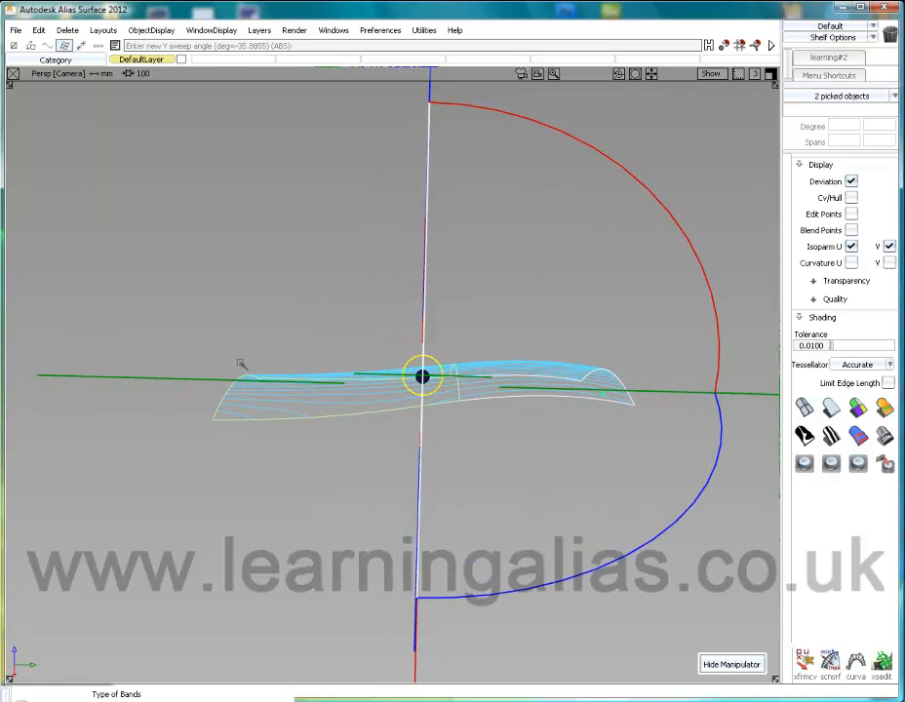
pyautogui.keyDown('alt'); pyautogui.keyDown('shift'); pyautogui.moveTo(310, 500); pyautogui.dragTo(404, 400); pyautogui.keyUp('shift'); pyautogui.keyUp('alt')
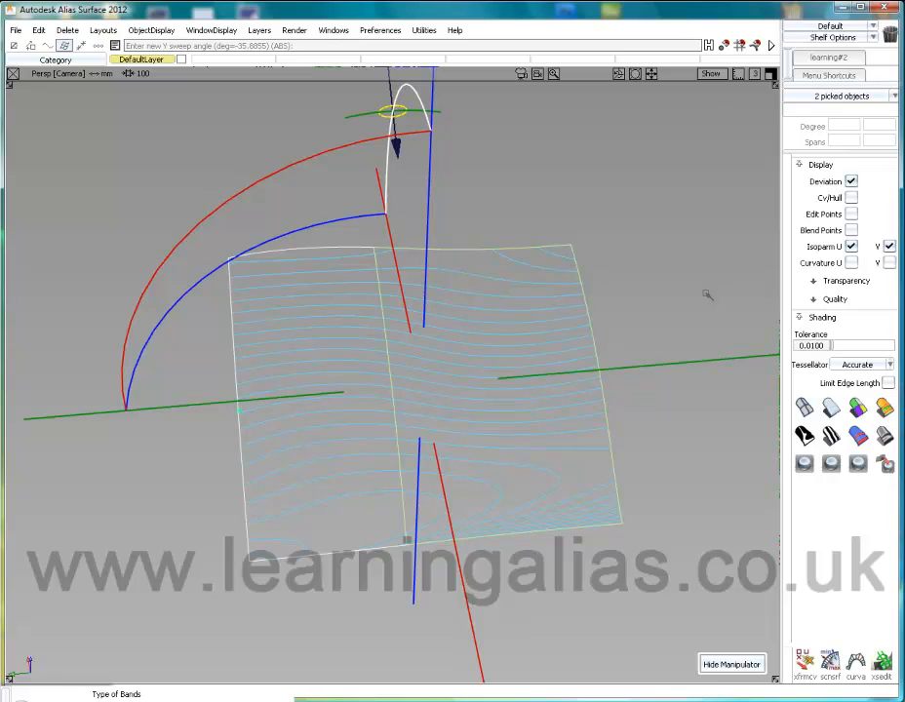
# - Deselect both surfaces, leaving the iso angle visual curves on them, and turn on the grid display
pyautogui.keyDown('ctrl'); pyautogui.keyDown('shift'); pyautogui.moveTo(671, 354); pyautogui.dragTo(666, 292); pyautogui.keyUp('shift'); pyautogui.keyUp('ctrl')
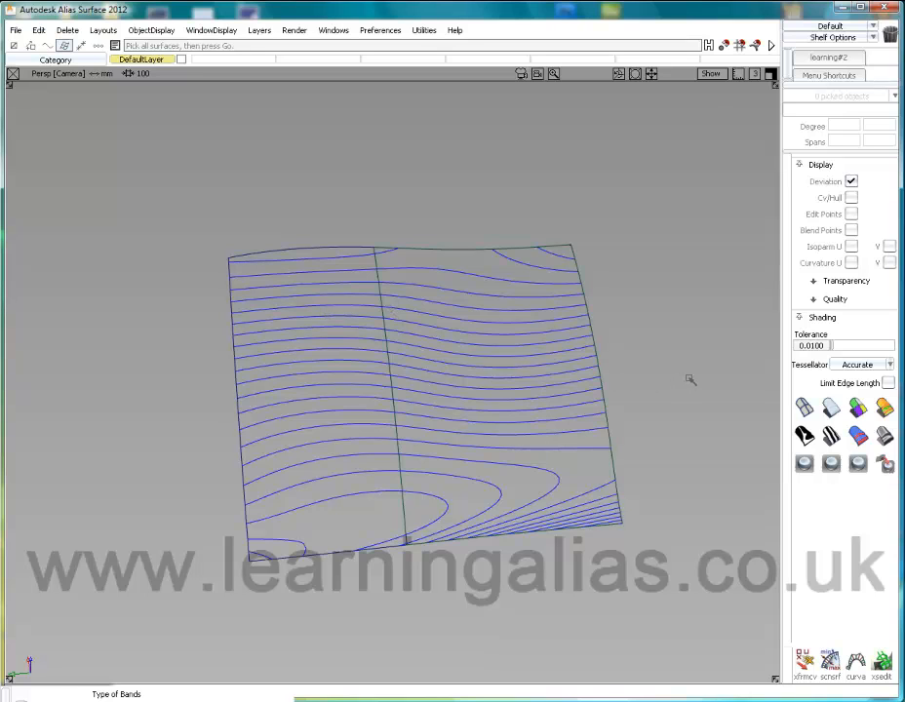
pyautogui.keyDown('alt'); pyautogui.keyDown('shift'); pyautogui.moveTo(517, 285); pyautogui.dragTo(522, 312); pyautogui.keyUp('shift'); pyautogui.keyUp('alt')
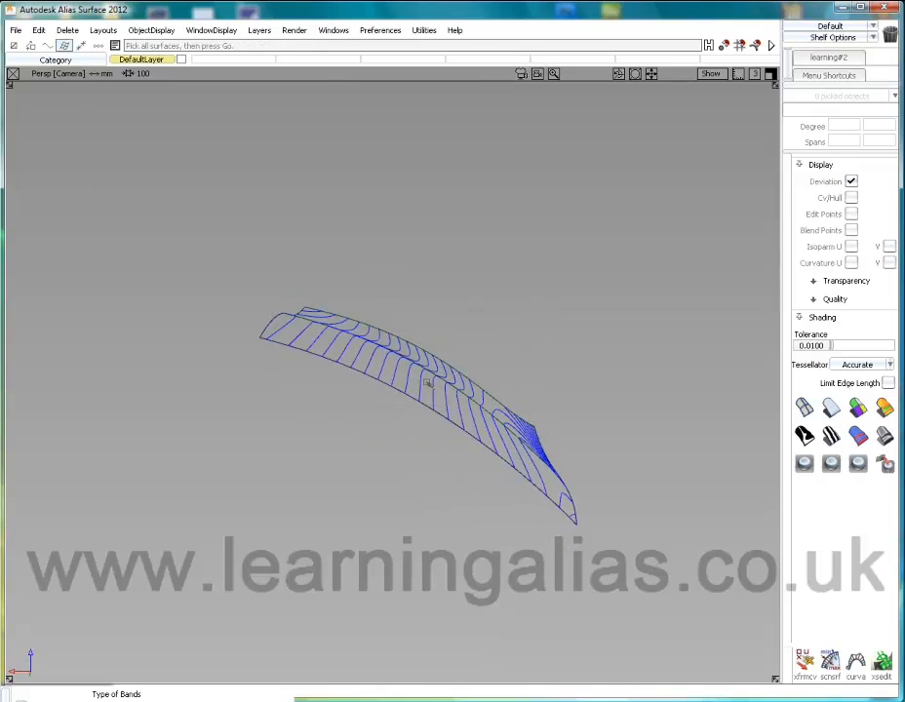
pyautogui.keyDown('alt'); pyautogui.keyDown('shift'); pyautogui.moveTo(450, 383); pyautogui.dragTo(243, 434); pyautogui.keyUp('shift'); pyautogui.keyUp('alt')
pyautogui.keyDown('ctrl'); pyautogui.keyDown('shift'); pyautogui.moveTo(362, 381); pyautogui.dragTo(333, 399, button='right'); pyautogui.keyUp('shift'); pyautogui.keyUp('ctrl')
pyautogui.keyDown('alt'); pyautogui.keyDown('shift'); pyautogui.moveTo(333, 399); pyautogui.dragTo(185, 448); pyautogui.keyUp('shift'); pyautogui.keyUp('alt')
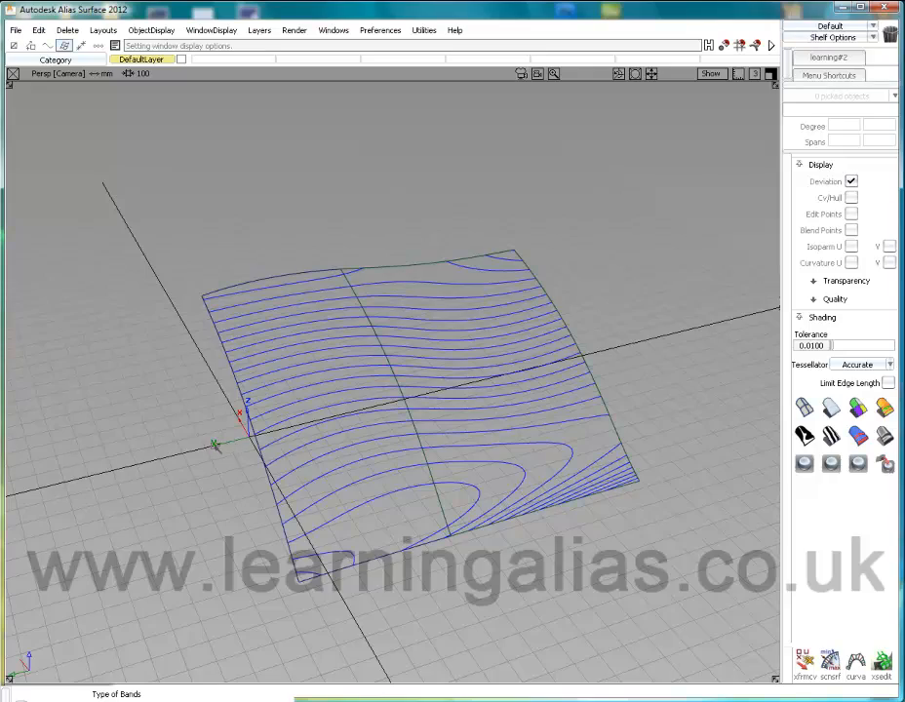
# - Pick both surfaces again and reapply the Iso Angle evaluation with shaded bands and visual curves together
pyautogui.keyDown('alt'); pyautogui.keyDown('shift'); pyautogui.moveTo(328, 279); pyautogui.dragTo(278, 458); pyautogui.keyUp('shift'); pyautogui.keyUp('alt')
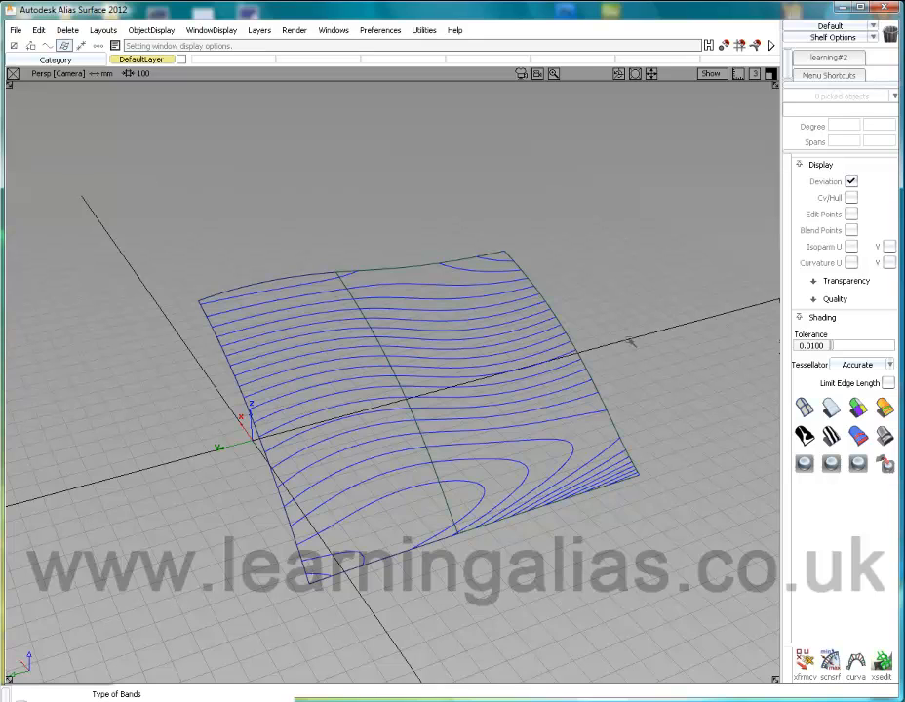
pyautogui.keyDown('alt'); pyautogui.keyDown('shift'); pyautogui.moveTo(630, 338); pyautogui.dragTo(606, 335); pyautogui.keyUp('shift'); pyautogui.keyUp('alt')
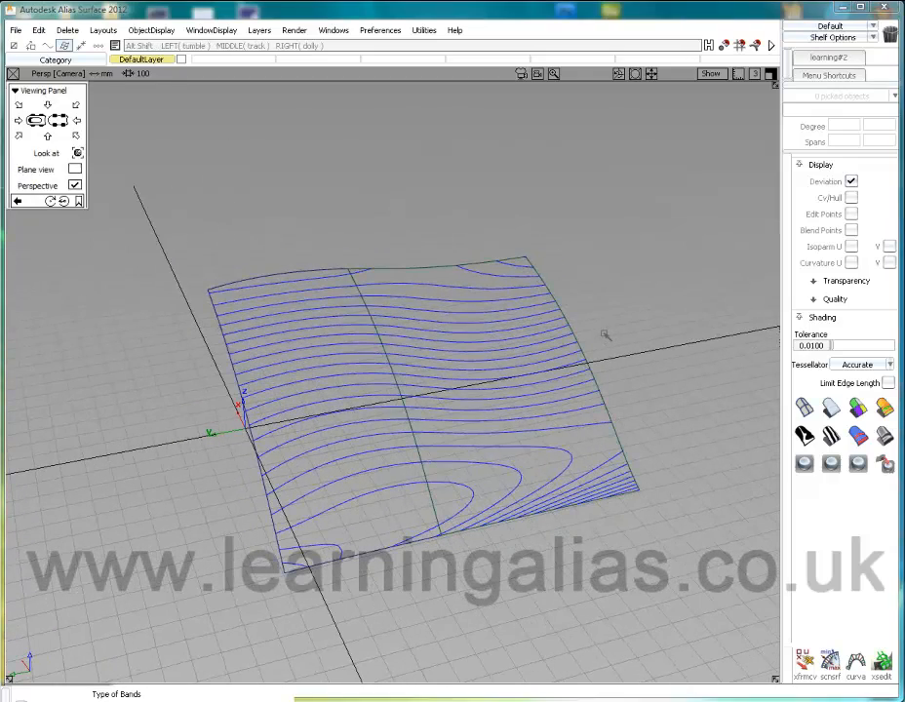
pyautogui.keyDown('alt'); pyautogui.keyDown('shift'); pyautogui.moveTo(606, 334); pyautogui.dragTo(358, 335); pyautogui.keyUp('shift'); pyautogui.keyUp('alt')
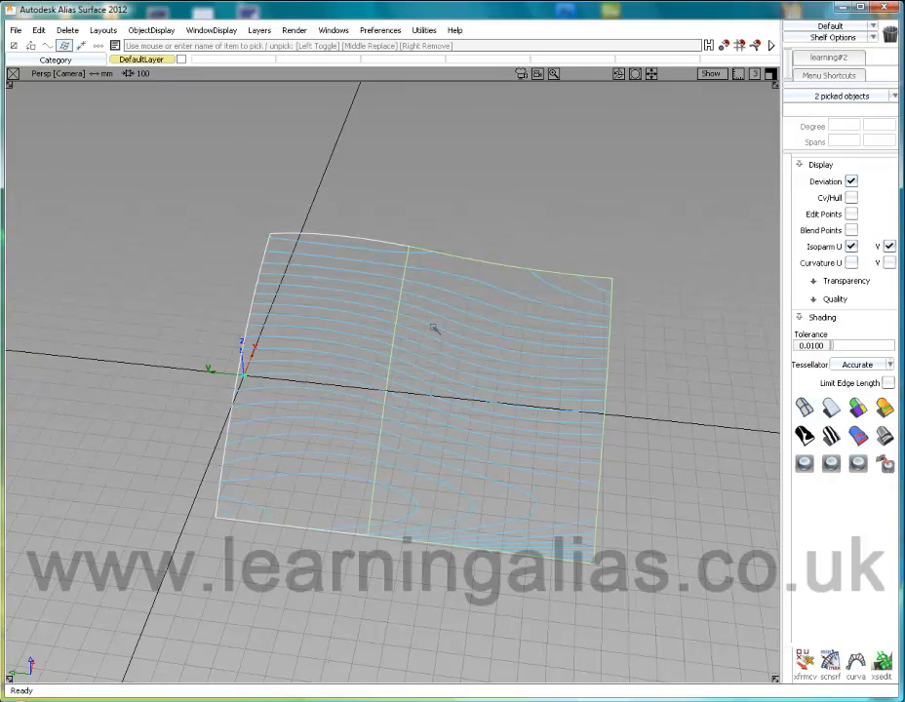
pyautogui.press('F11')
pyautogui.click(26, 581)
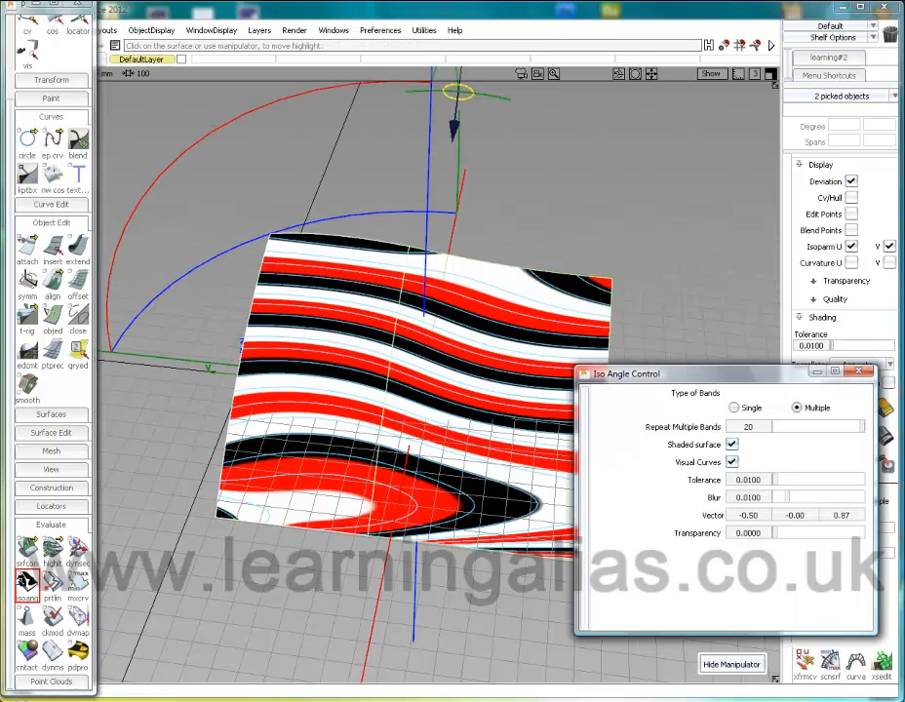
# - Turn off the iso angle bands and visual curves, and shade both surfaces with the user-defined texture using the Showroom map
pyautogui.click(732, 445)
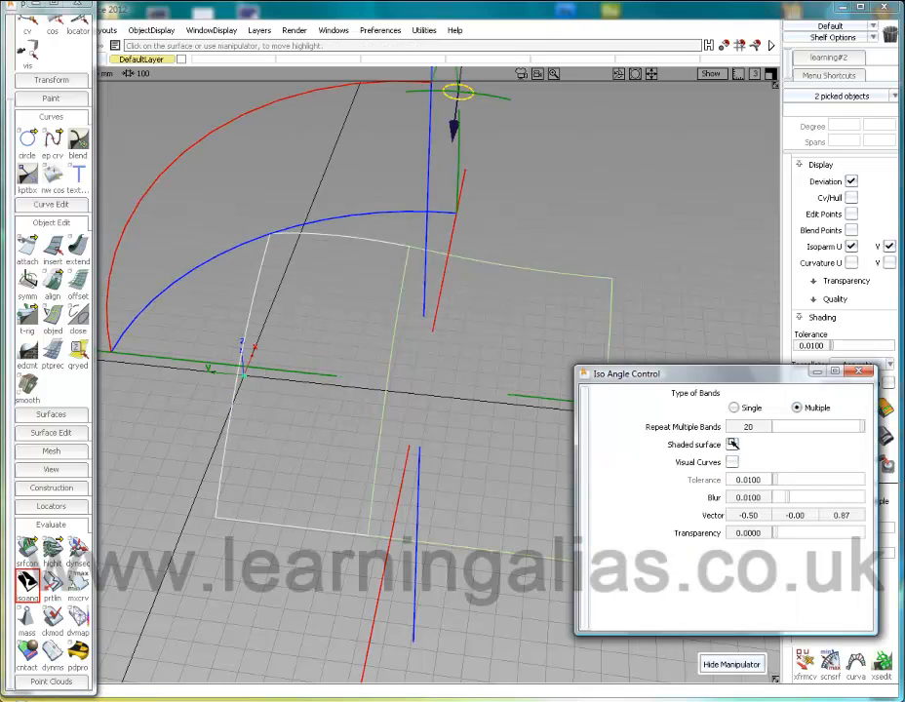
pyautogui.click(858, 371)
pyautogui.click(707, 363)
pyautogui.click(885, 436)
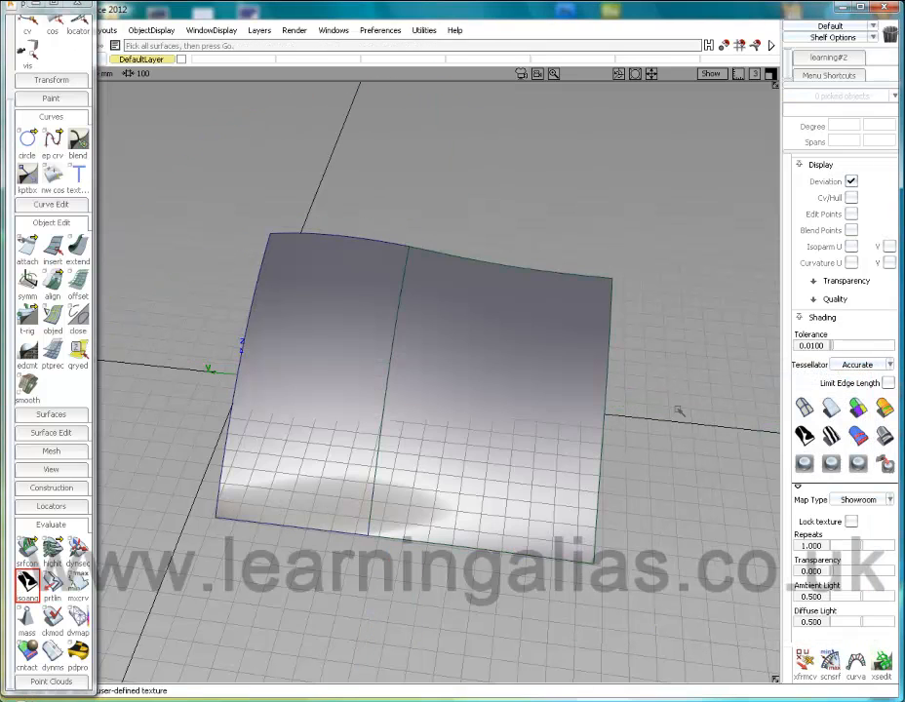
# - Hide the grid and surface edges, and examine how the Showroom reflections flow across the join from several viewing angles
pyautogui.keyDown('ctrl'); pyautogui.keyDown('shift'); pyautogui.moveTo(638, 361); pyautogui.dragTo(607, 369, button='right'); pyautogui.keyUp('shift'); pyautogui.keyUp('ctrl')
pyautogui.keyDown('alt'); pyautogui.keyDown('shift'); pyautogui.moveTo(588, 351); pyautogui.dragTo(479, 459); pyautogui.keyUp('shift'); pyautogui.keyUp('alt')
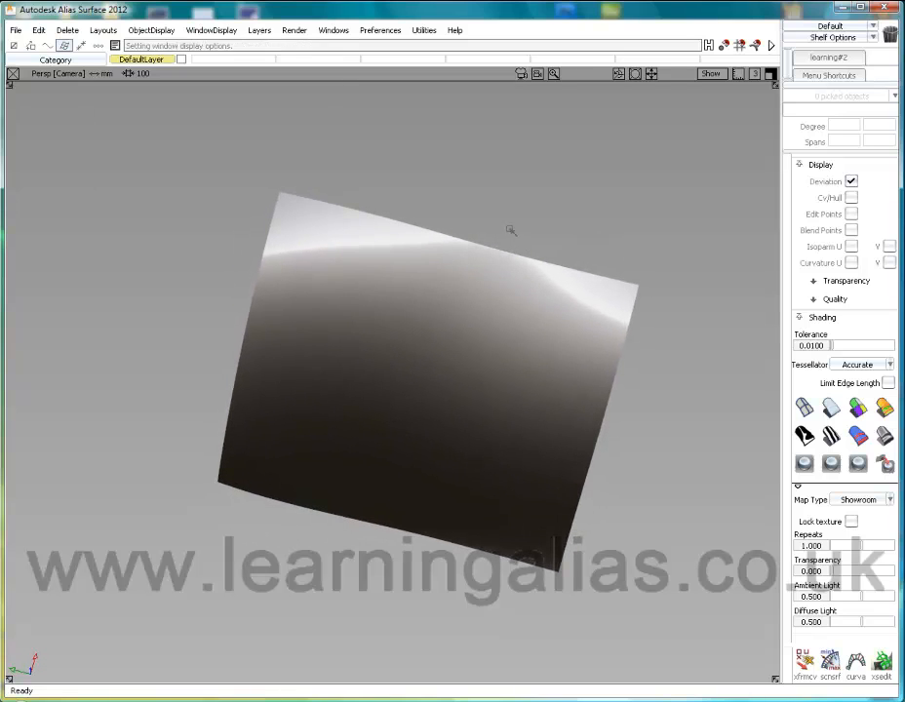
pyautogui.keyDown('alt'); pyautogui.keyDown('shift'); pyautogui.moveTo(485, 343); pyautogui.dragTo(449, 347); pyautogui.keyUp('shift'); pyautogui.keyUp('alt')
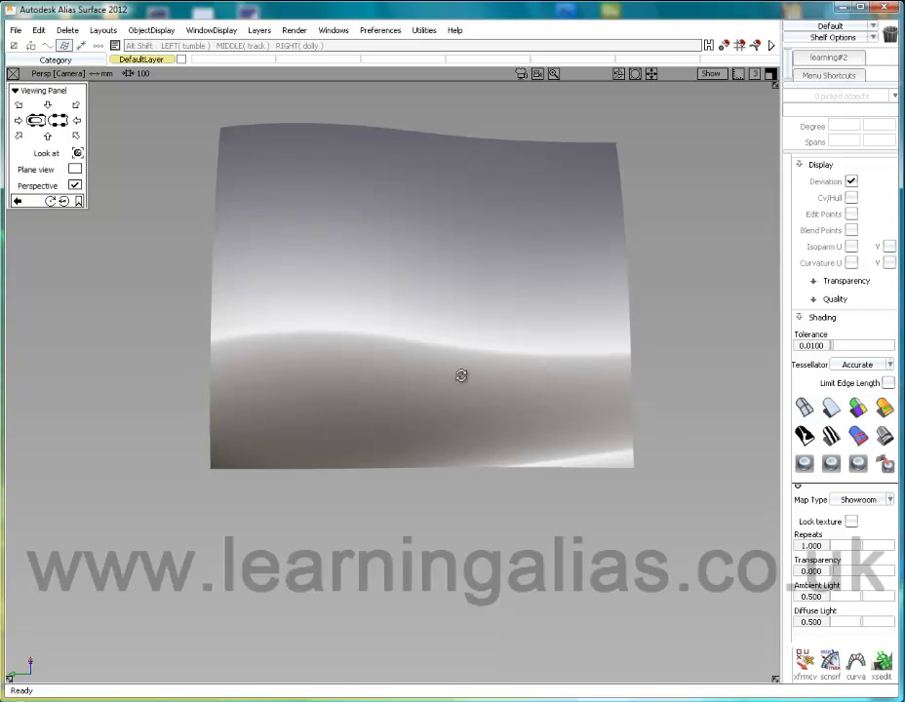
pyautogui.keyDown('alt'); pyautogui.keyDown('shift'); pyautogui.moveTo(462, 378); pyautogui.dragTo(422, 362); pyautogui.keyUp('shift'); pyautogui.keyUp('alt')
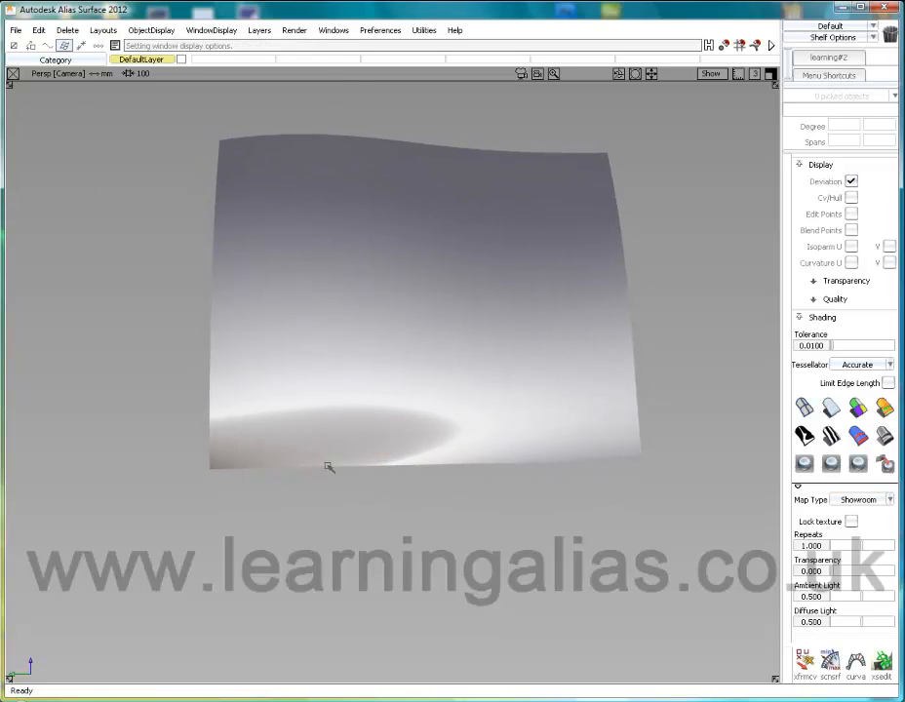
pyautogui.keyDown('alt'); pyautogui.keyDown('shift'); pyautogui.moveTo(384, 466); pyautogui.dragTo(426, 382); pyautogui.keyUp('shift'); pyautogui.keyUp('alt')
# - Show the surface edges again, pick both surfaces, and apply the Iso Angle evaluation with visual curves only, without shaded bands
pyautogui.keyDown('ctrl'); pyautogui.keyDown('shift'); pyautogui.moveTo(481, 323); pyautogui.dragTo(429, 308, button='right'); pyautogui.keyUp('shift'); pyautogui.keyUp('ctrl')
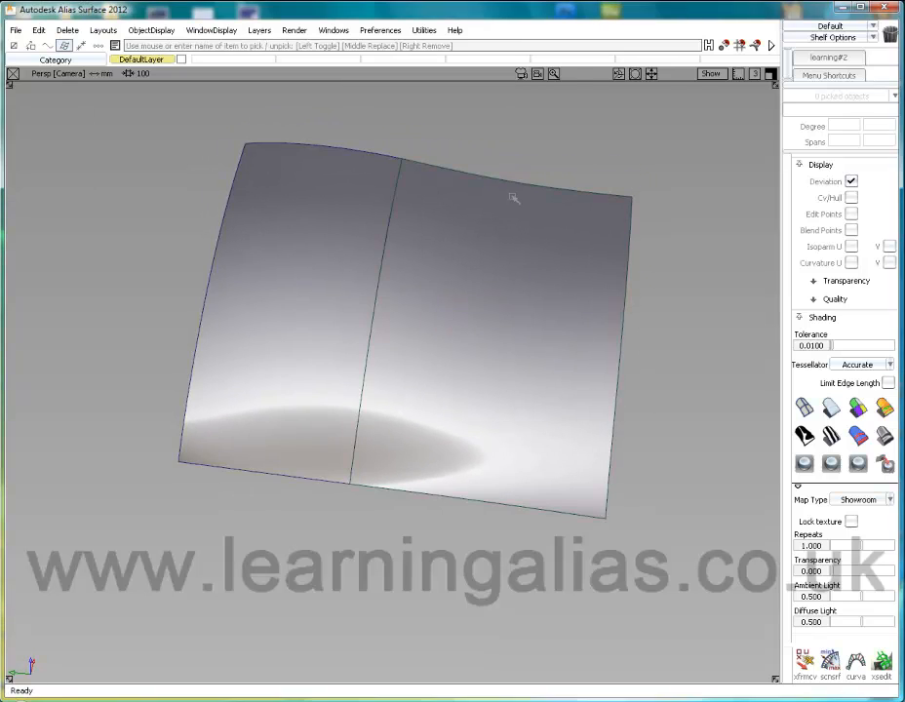
pyautogui.moveTo(513, 198); pyautogui.dragTo(240, 380)
pyautogui.hotkey('alt', 't')
pyautogui.click(26, 586)
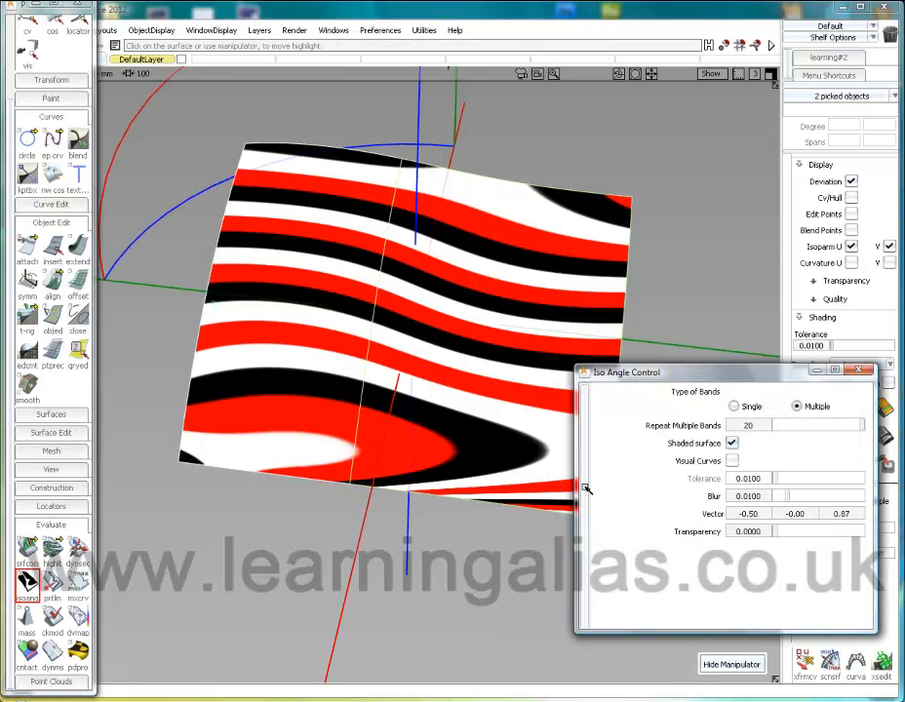
pyautogui.click(732, 444)
# - Rotate the iso angle direction vector around the Y axis to a sweep angle of about -31 degrees and minimize the Iso Angle Control window
pyautogui.keyDown('alt'); pyautogui.keyDown('shift'); pyautogui.moveTo(389, 283); pyautogui.dragTo(411, 256); pyautogui.keyUp('shift'); pyautogui.keyUp('alt')
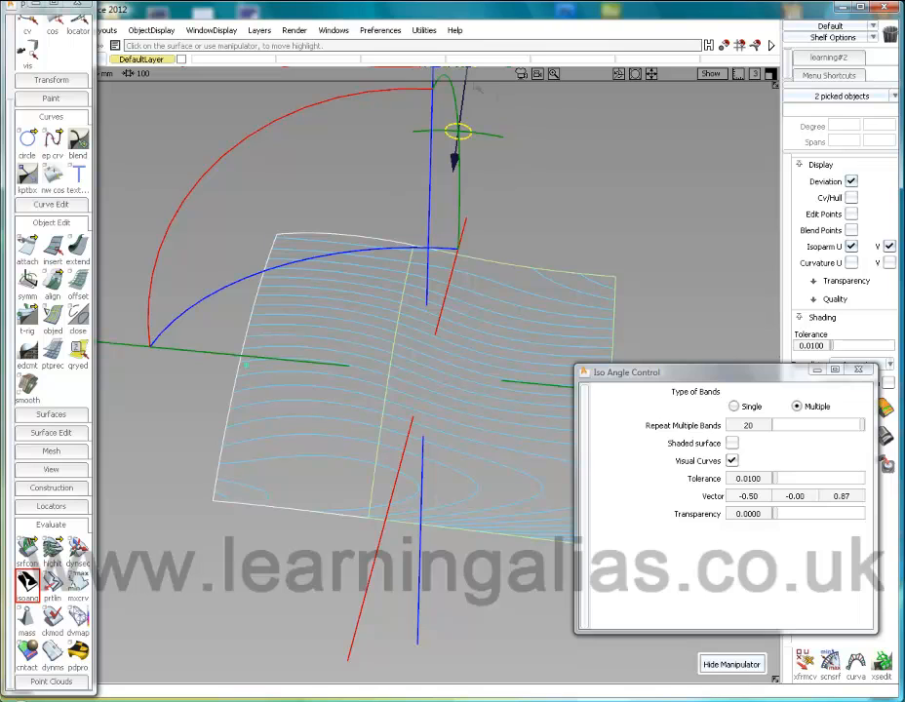
pyautogui.keyDown('alt'); pyautogui.keyDown('shift'); pyautogui.moveTo(460, 363); pyautogui.dragTo(472, 387); pyautogui.keyUp('shift'); pyautogui.keyUp('alt')
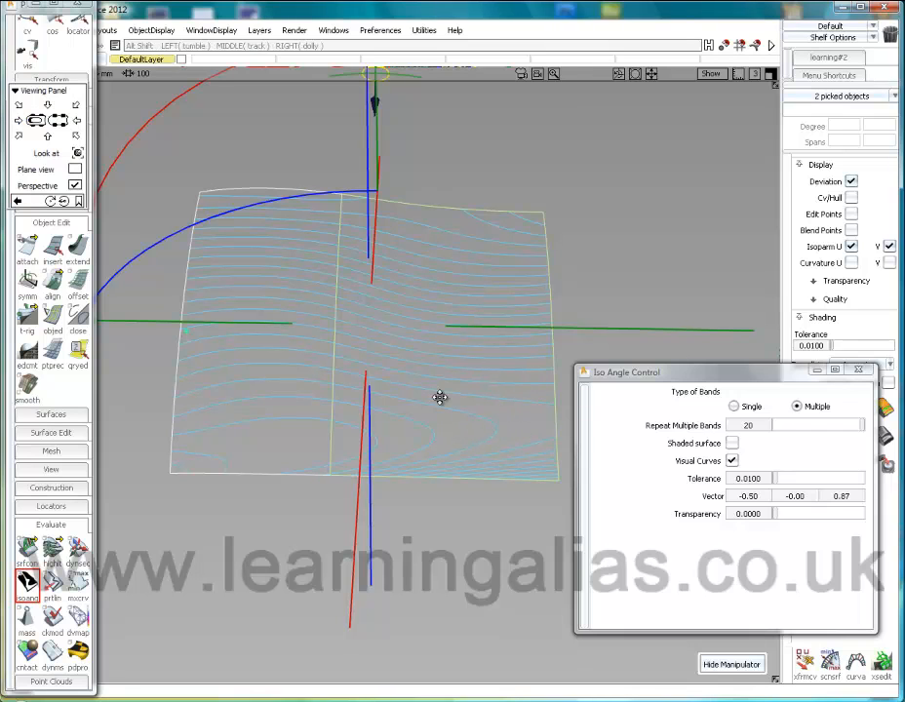
pyautogui.keyDown('alt'); pyautogui.keyDown('shift'); pyautogui.moveTo(441, 398); pyautogui.dragTo(287, 155); pyautogui.keyUp('shift'); pyautogui.keyUp('alt')
pyautogui.click(817, 371)
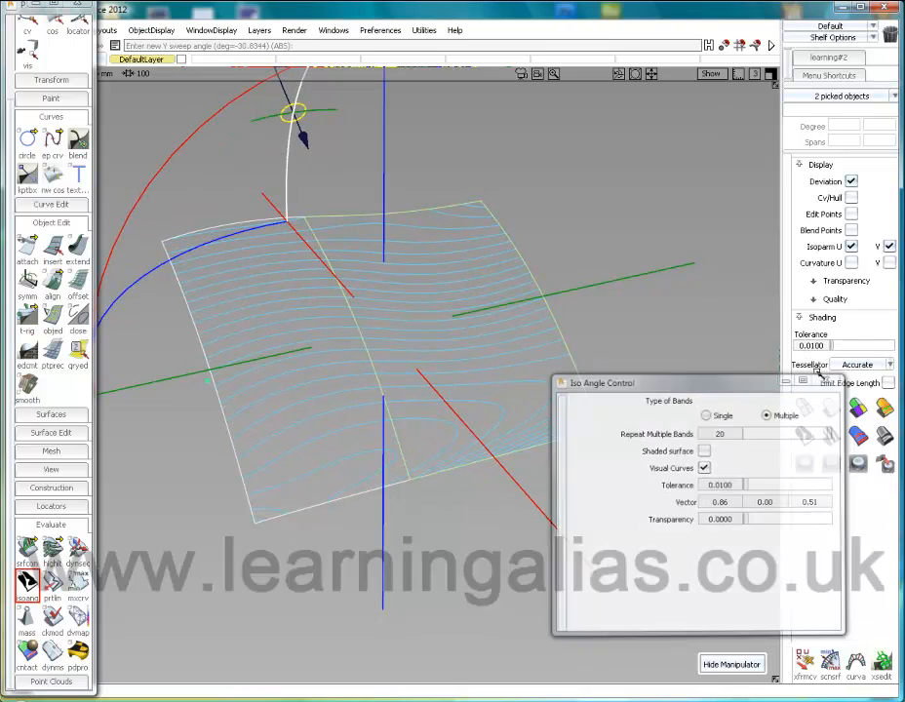
# - Adjust the direction vector's Z sweep angle to about 0.12 degrees and deselect both surfaces, leaving the iso angle visual curves on them
pyautogui.keyDown('alt'); pyautogui.keyDown('shift'); pyautogui.moveTo(417, 206); pyautogui.dragTo(228, 170); pyautogui.keyUp('shift'); pyautogui.keyUp('alt')
pyautogui.keyDown('alt'); pyautogui.keyDown('shift'); pyautogui.moveTo(388, 259); pyautogui.dragTo(356, 158); pyautogui.keyUp('shift'); pyautogui.keyUp('alt')
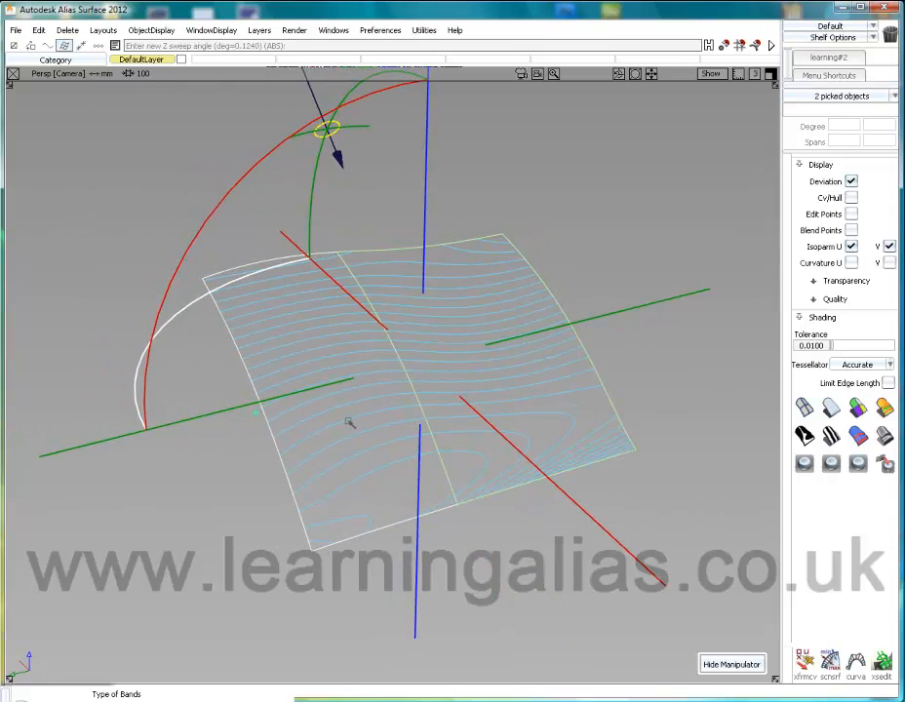
pyautogui.keyDown('alt'); pyautogui.keyDown('shift'); pyautogui.moveTo(478, 365); pyautogui.dragTo(592, 323); pyautogui.keyUp('shift'); pyautogui.keyUp('alt')
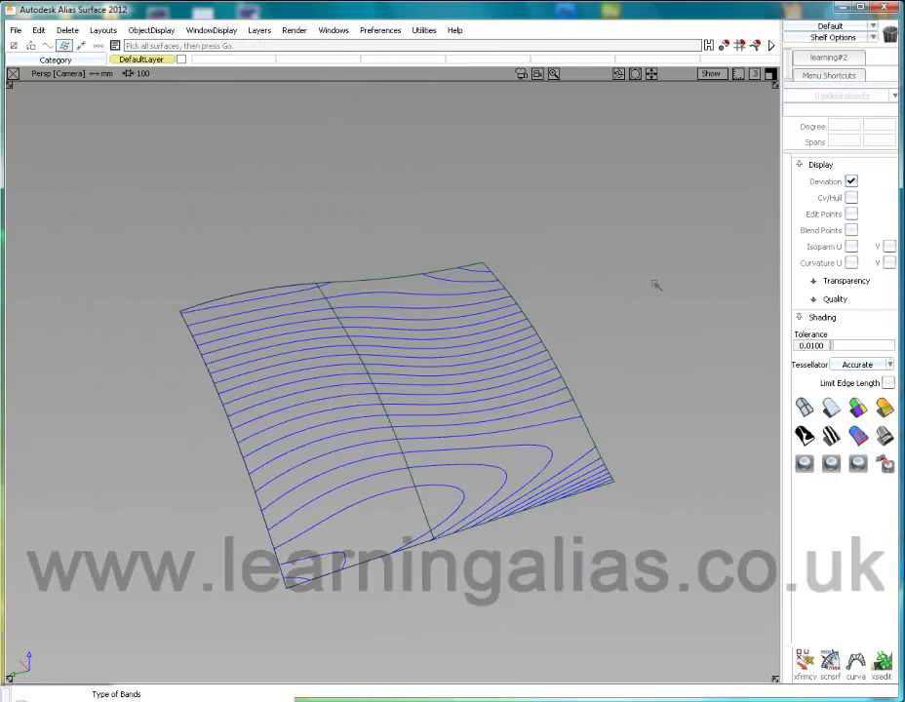